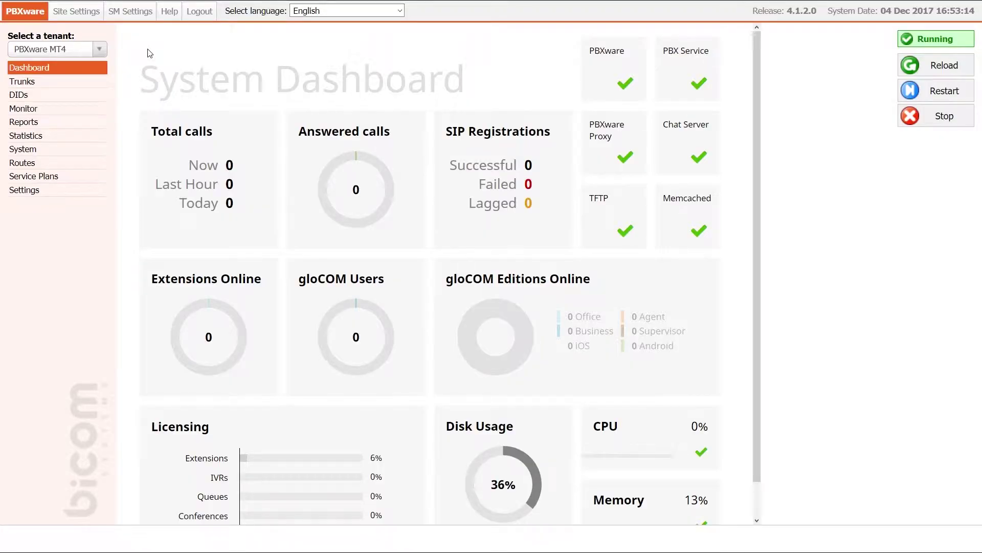
Step: Review Tenant 01's auto-provisioning HTTP username and password, then save the tenant configuration
{"action": "left_click", "coordinate": [64, 191]}
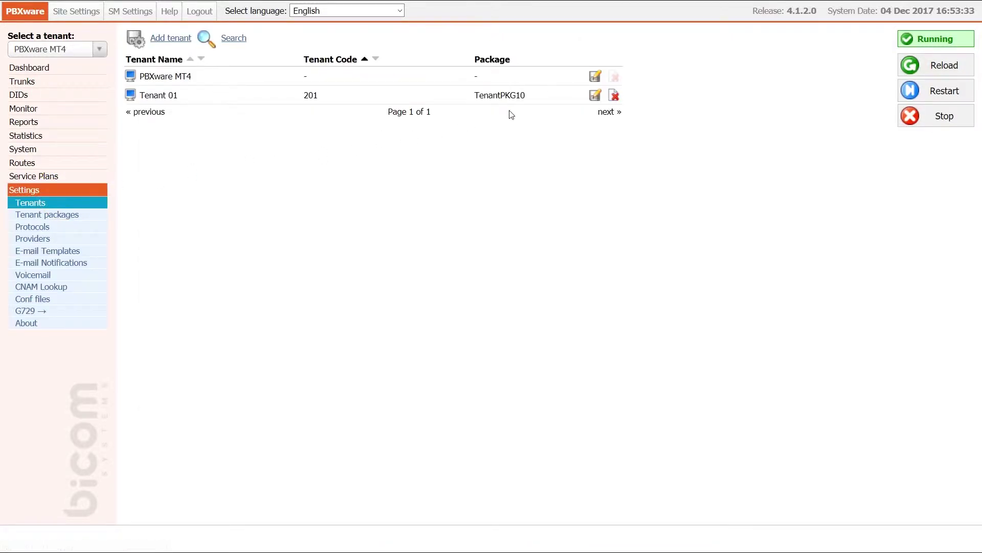
{"action": "left_click", "coordinate": [595, 95]}
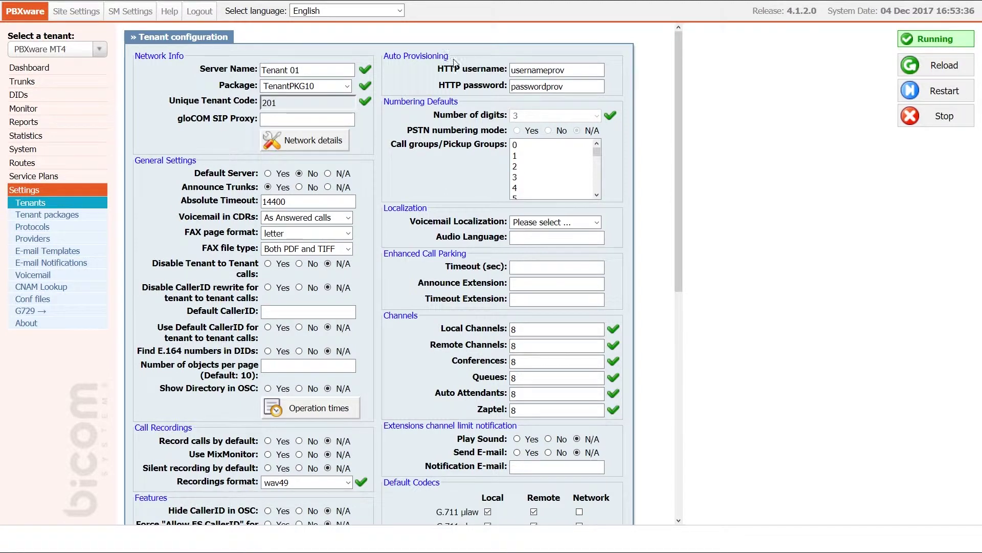
{"action": "left_click_drag", "start_coordinate": [510, 70], "coordinate": [566, 72]}
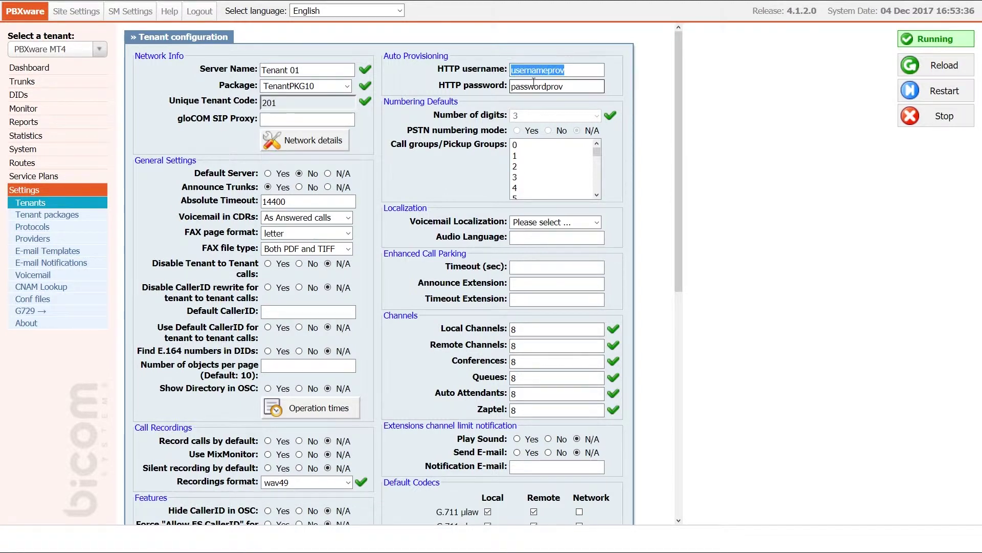
{"action": "left_click_drag", "start_coordinate": [513, 88], "coordinate": [572, 88]}
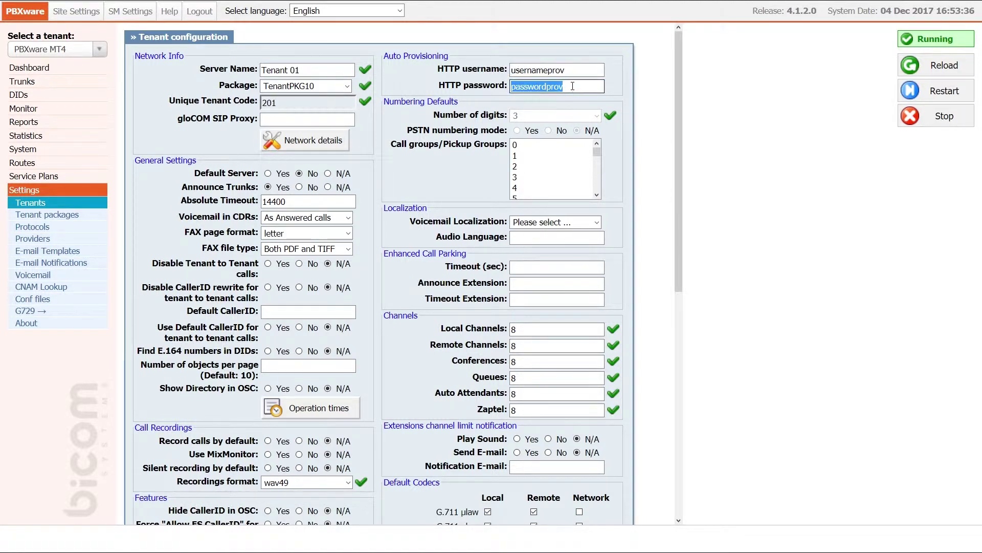
{"action": "left_click", "coordinate": [573, 86]}
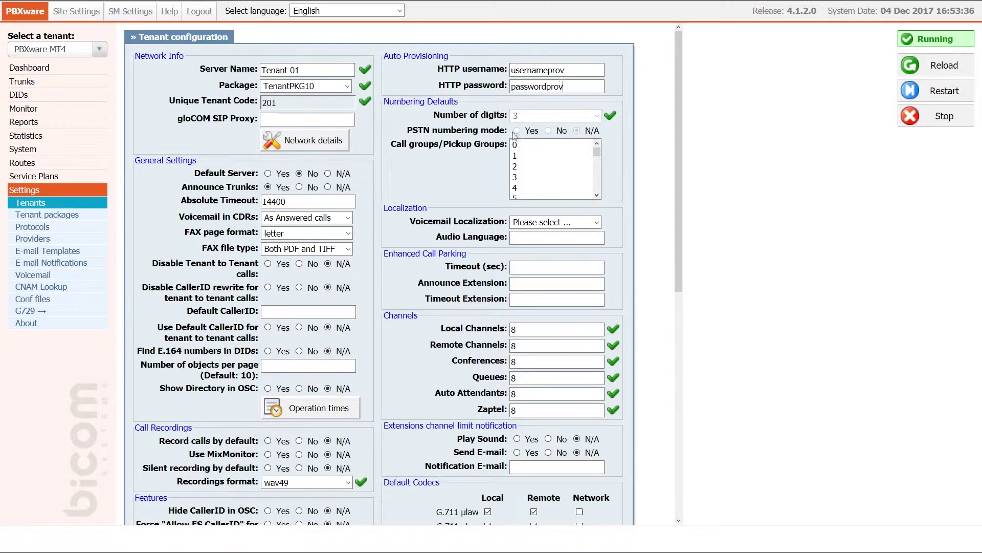
{"action": "scroll", "coordinate": [475, 182], "scroll_direction": "down", "scroll_amount": 8}
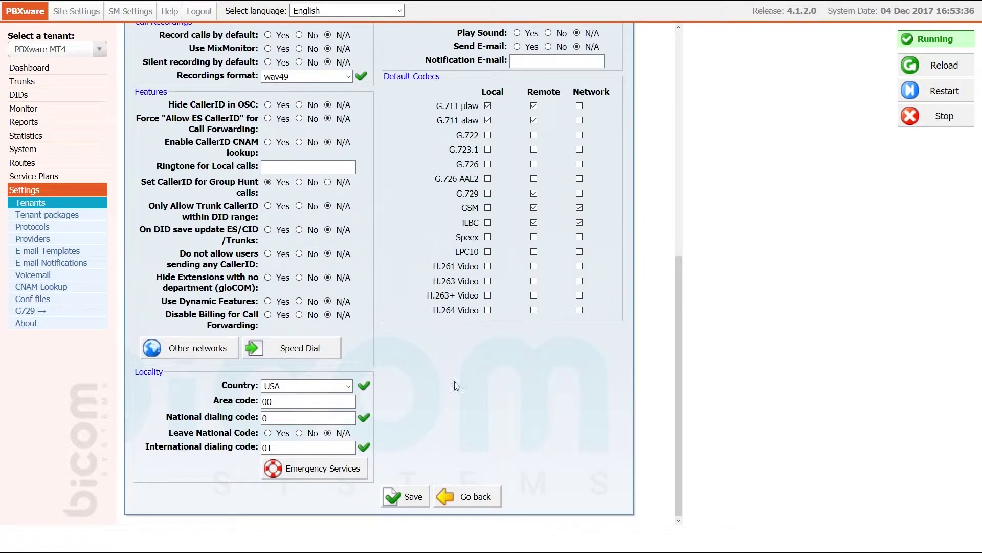
{"action": "left_click", "coordinate": [422, 496]}
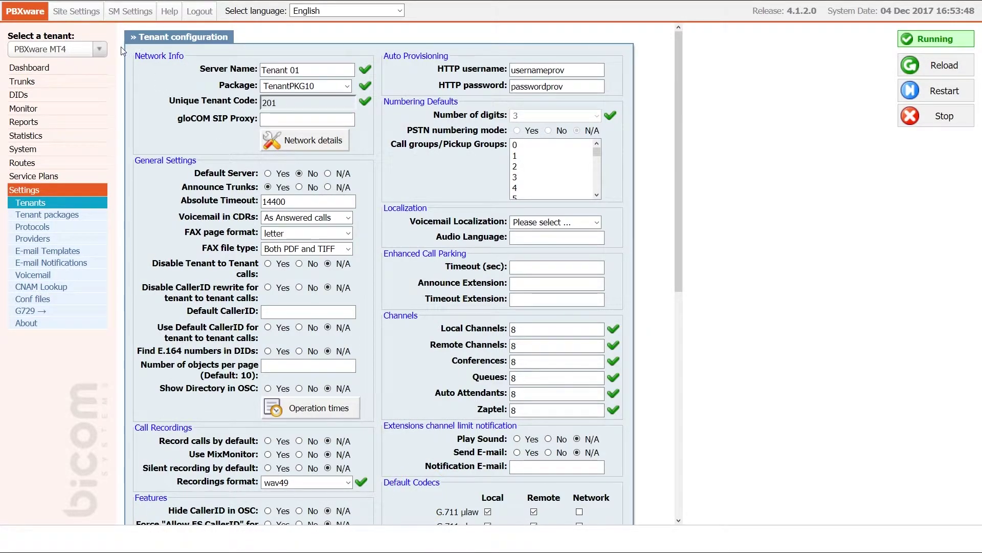
Step: Switch to Tenant 01 and open the Cisco 8851 entry in the UAD list
{"action": "left_click", "coordinate": [98, 50]}
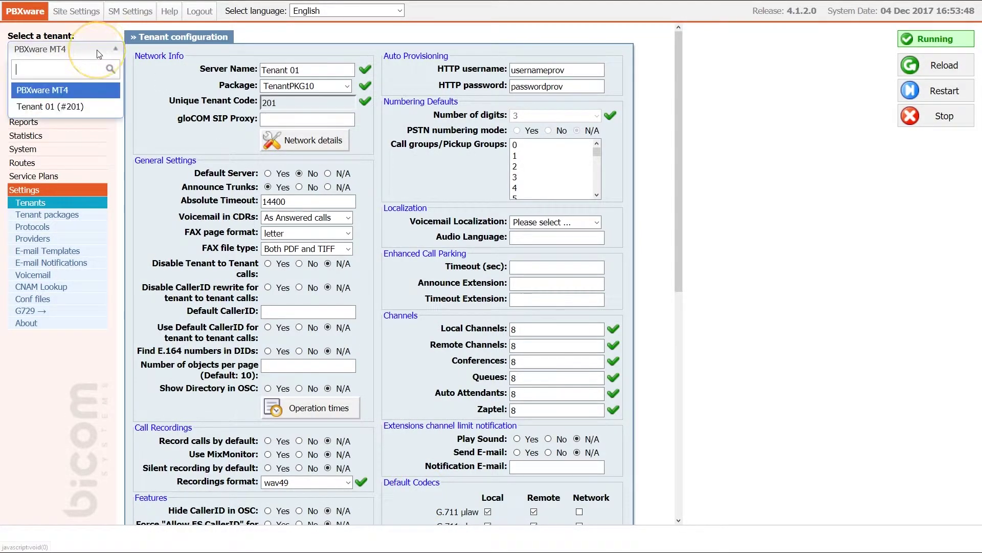
{"action": "left_click", "coordinate": [89, 106]}
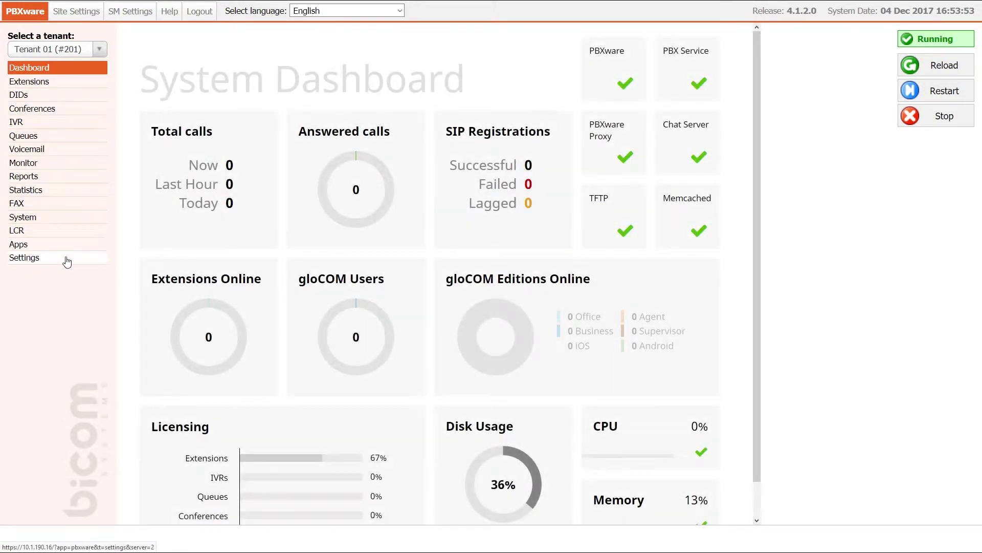
{"action": "left_click", "coordinate": [67, 258]}
{"action": "left_click", "coordinate": [62, 283]}
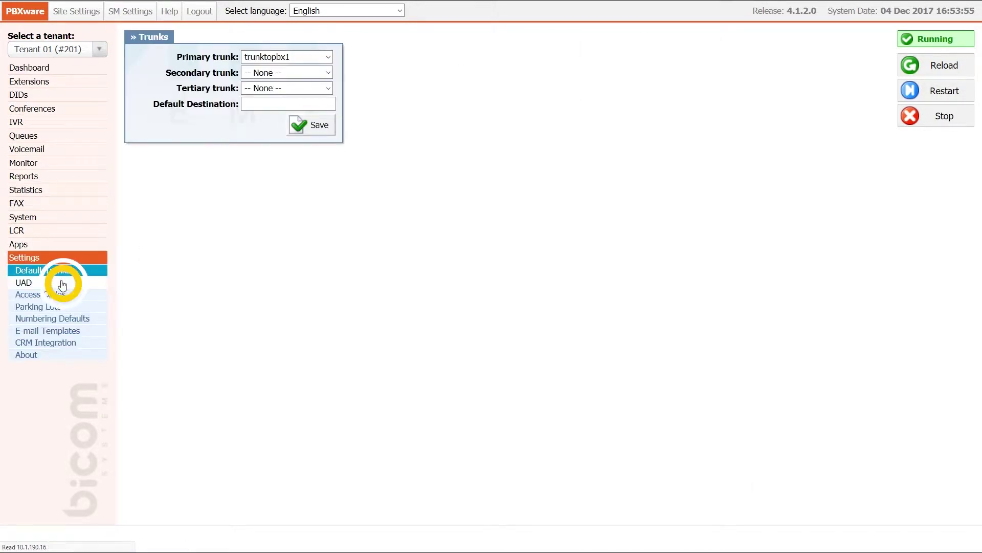
{"action": "key", "text": "ctrl+f"}
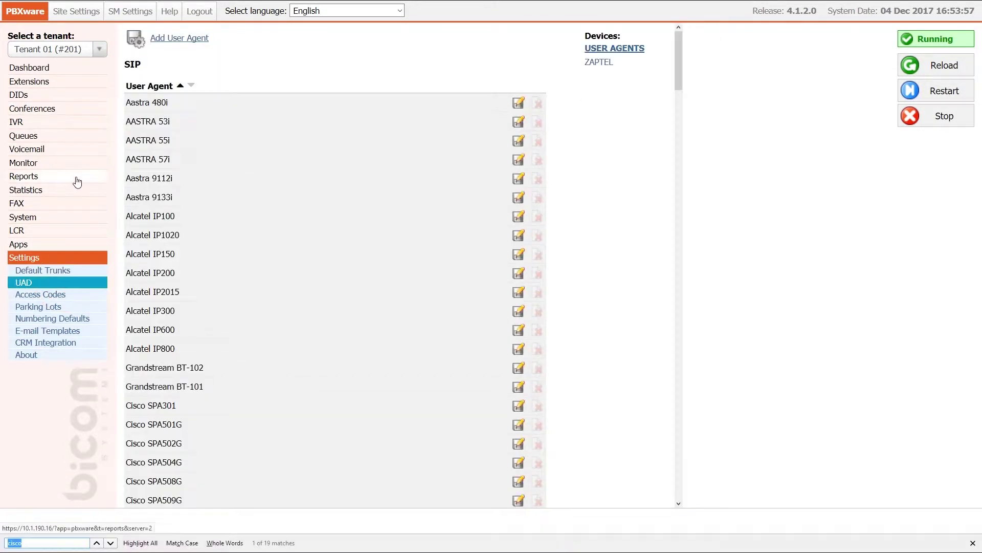
{"action": "type", "text": "8851"}
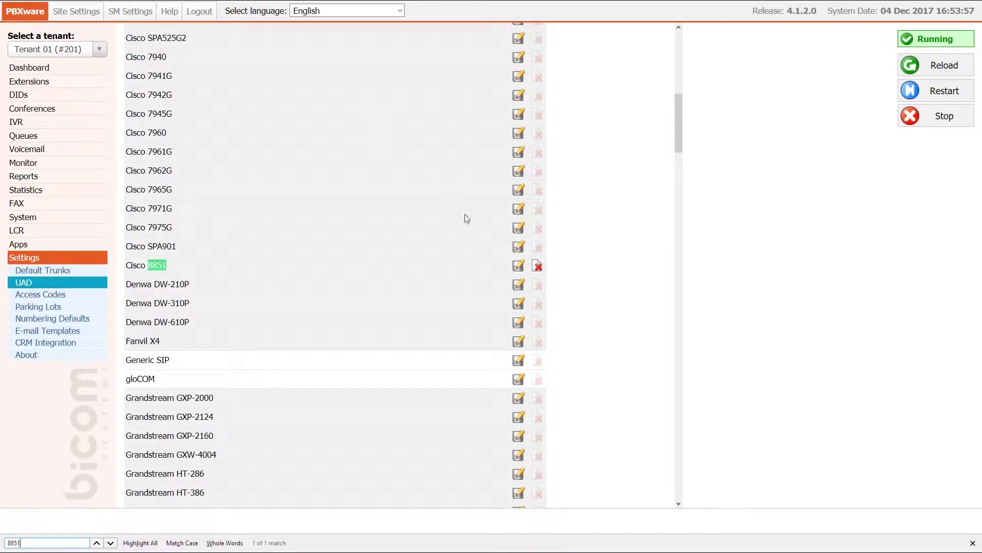
{"action": "left_click", "coordinate": [519, 266]}
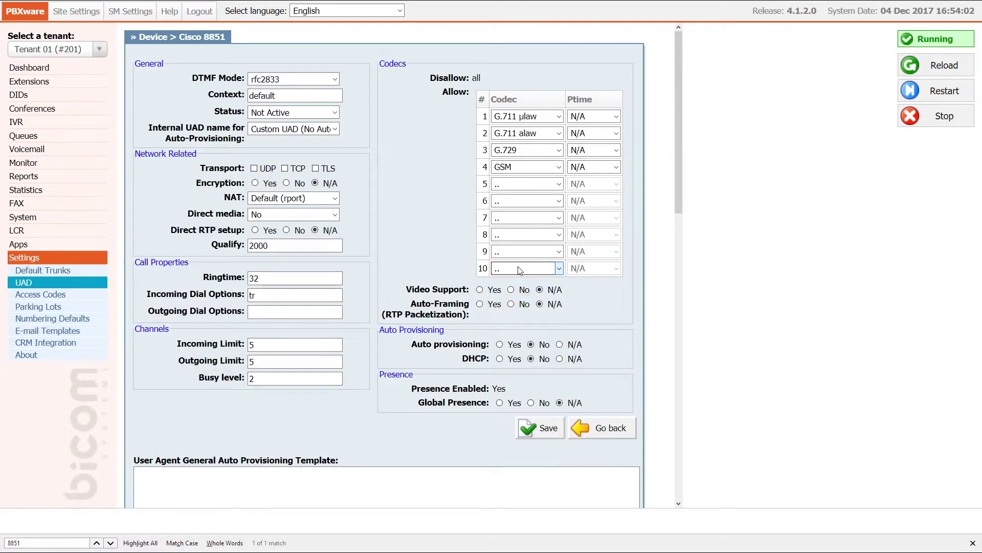
Step: Save Cisco 8851 as Active with auto provisioning and DHCP on, then list extensions
{"action": "left_click", "coordinate": [321, 113]}
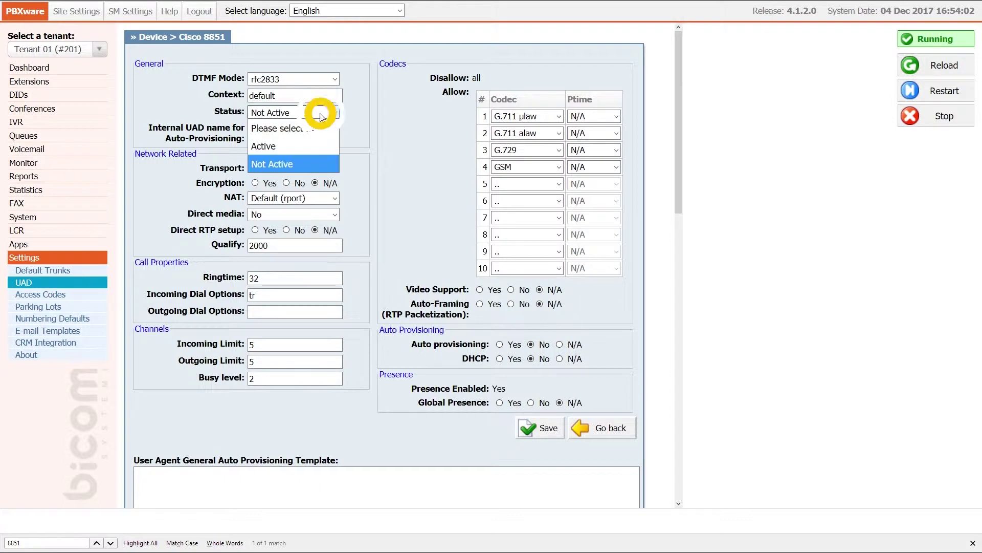
{"action": "left_click", "coordinate": [317, 142]}
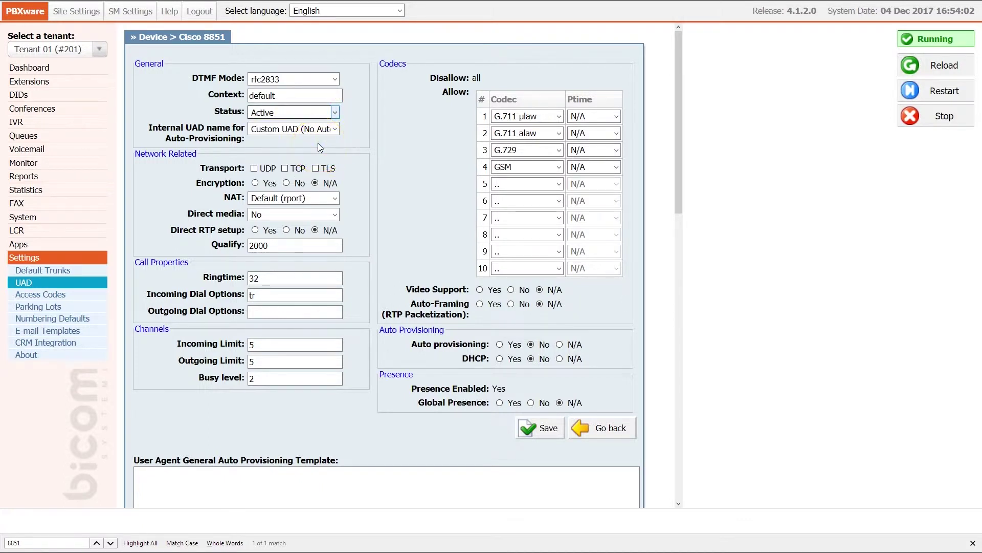
{"action": "left_click", "coordinate": [500, 344]}
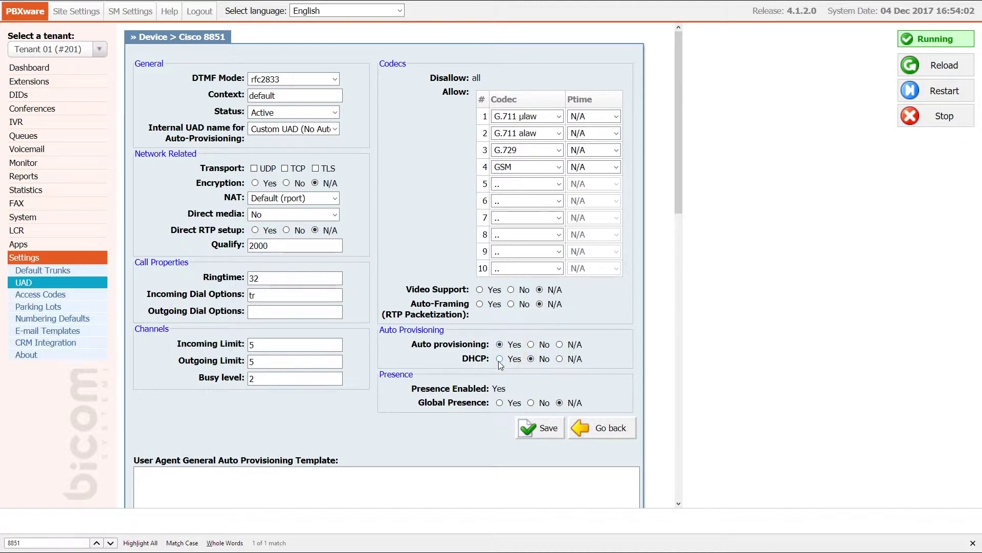
{"action": "left_click", "coordinate": [500, 359]}
{"action": "left_click", "coordinate": [540, 431]}
{"action": "left_click", "coordinate": [72, 83]}
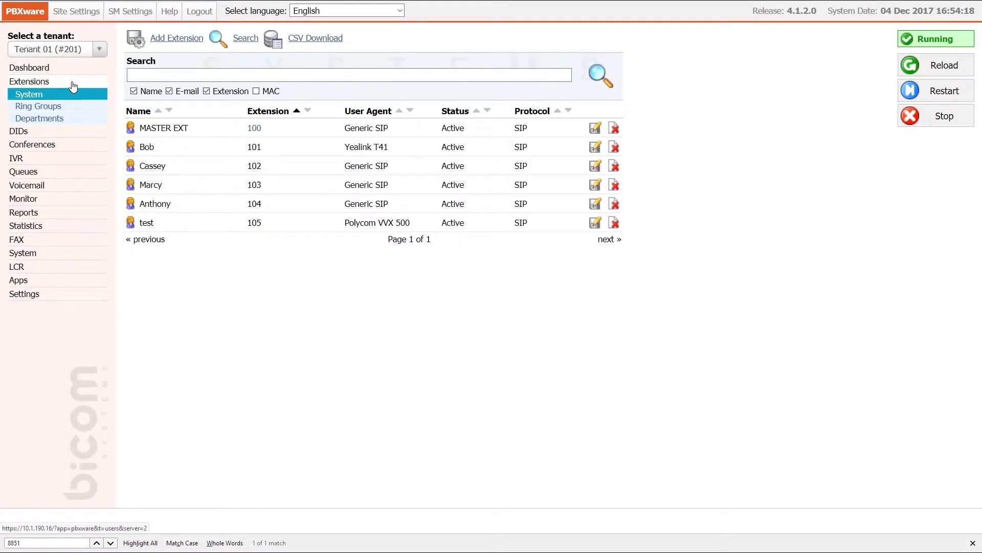
Step: Start a new extension for a Cisco 8851 phone at a Remote location
{"action": "left_click", "coordinate": [166, 45]}
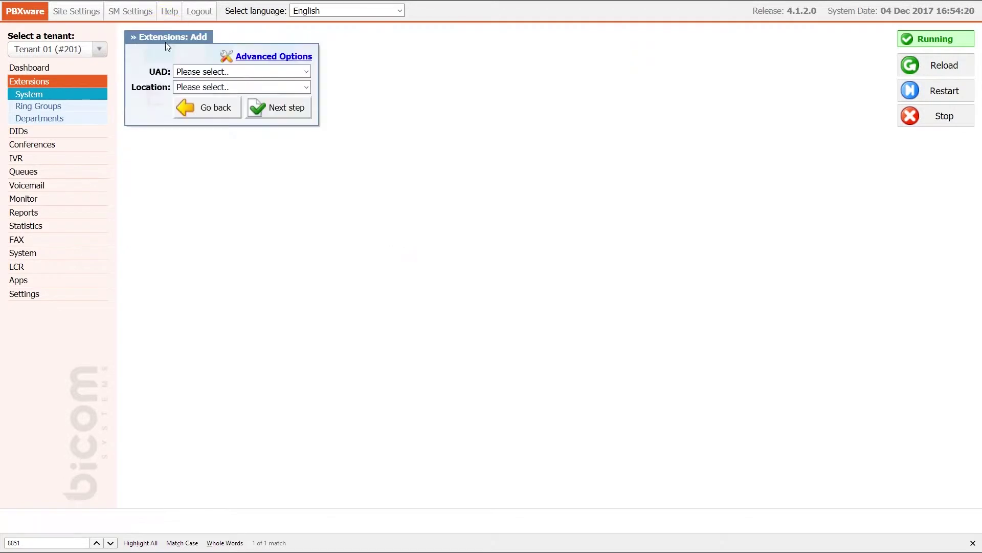
{"action": "left_click", "coordinate": [194, 71]}
{"action": "left_click", "coordinate": [215, 106]}
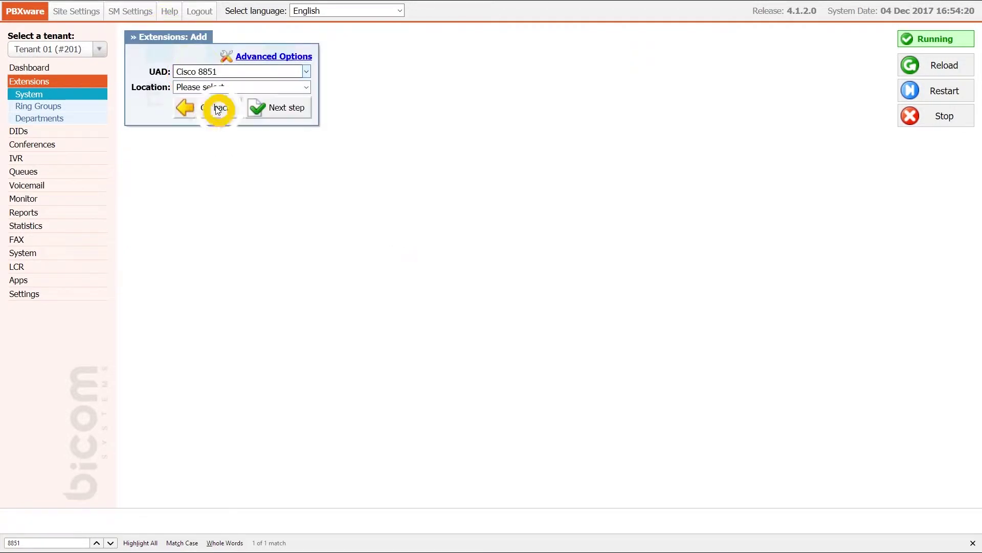
{"action": "left_click", "coordinate": [231, 89]}
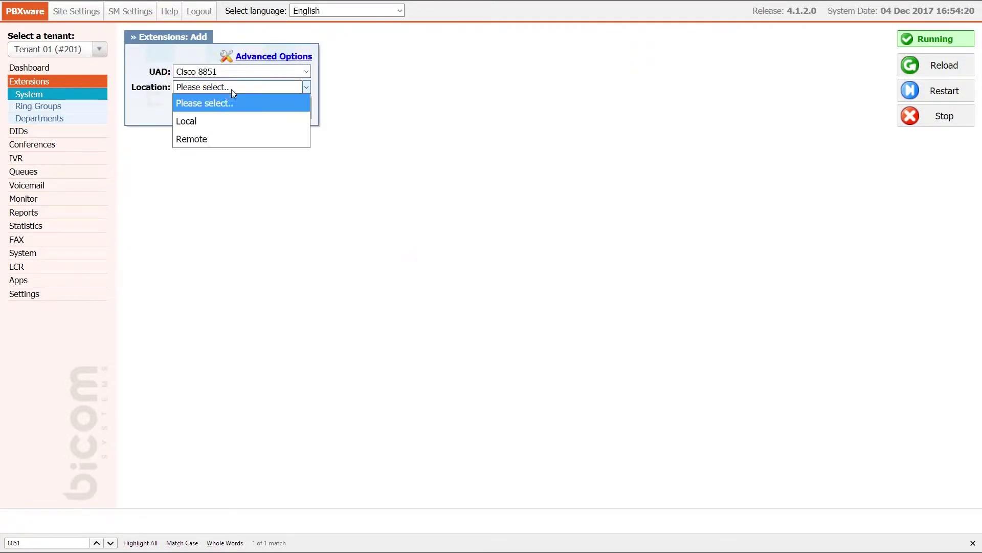
{"action": "left_click", "coordinate": [231, 139]}
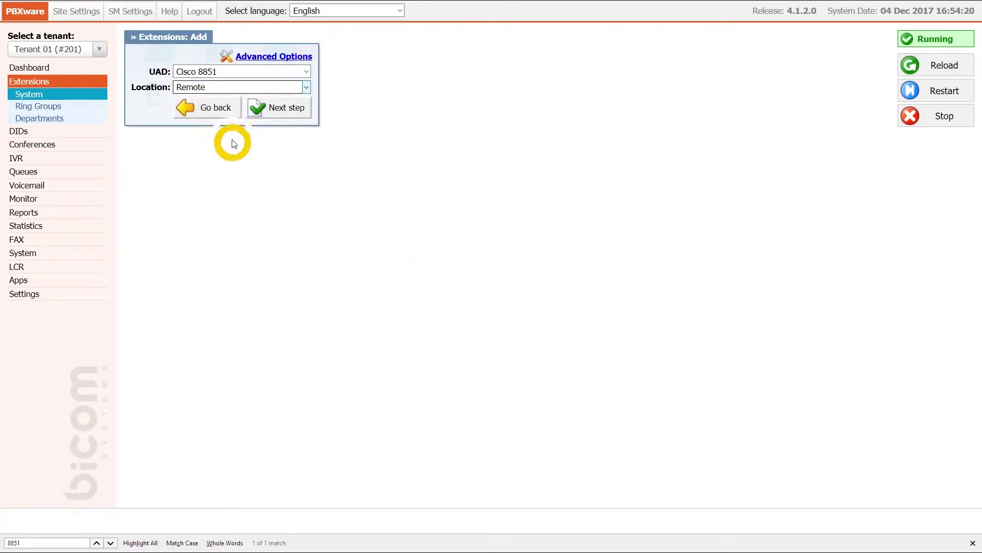
{"action": "left_click", "coordinate": [277, 109]}
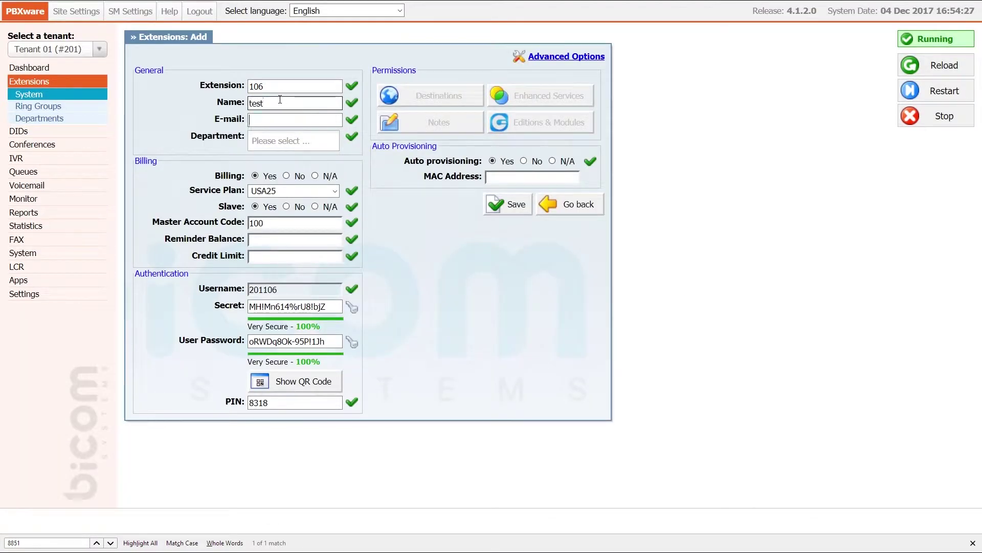
Step: Enter the user's e-mail, set department to None, and save extension 106
{"action": "type", "text": "test@email.com"}
{"action": "key", "text": "Tab"}
{"action": "type", "text": "none"}
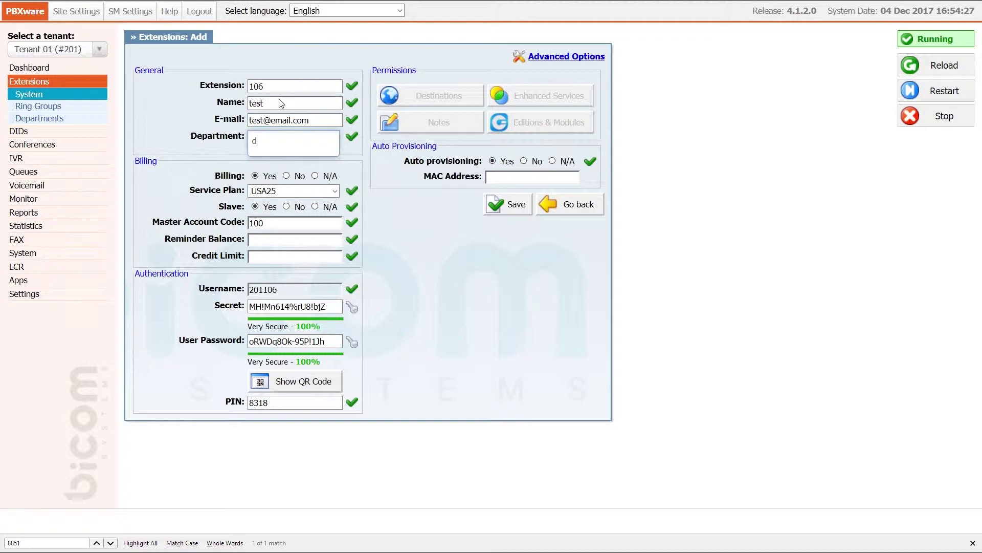
{"action": "key", "text": "Return"}
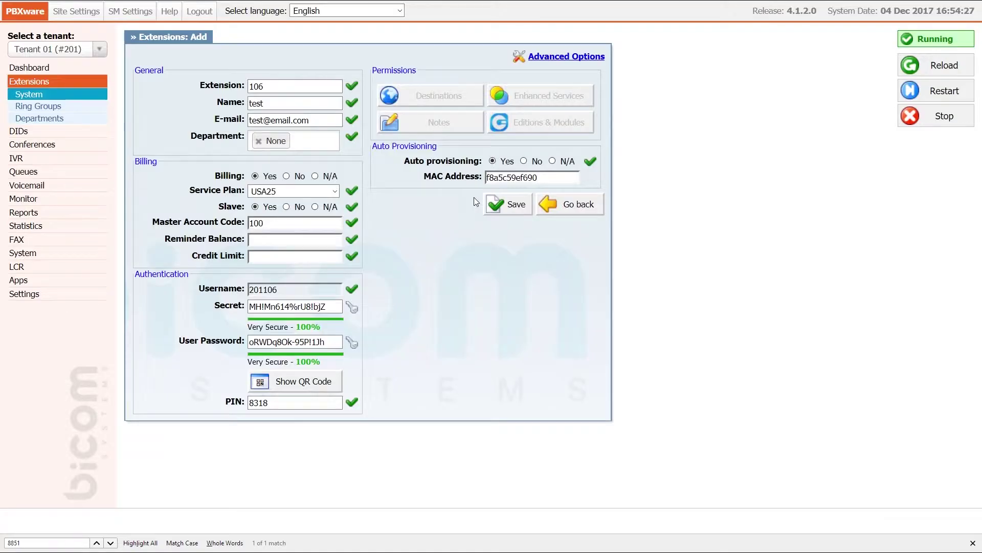
{"action": "left_click", "coordinate": [494, 201]}
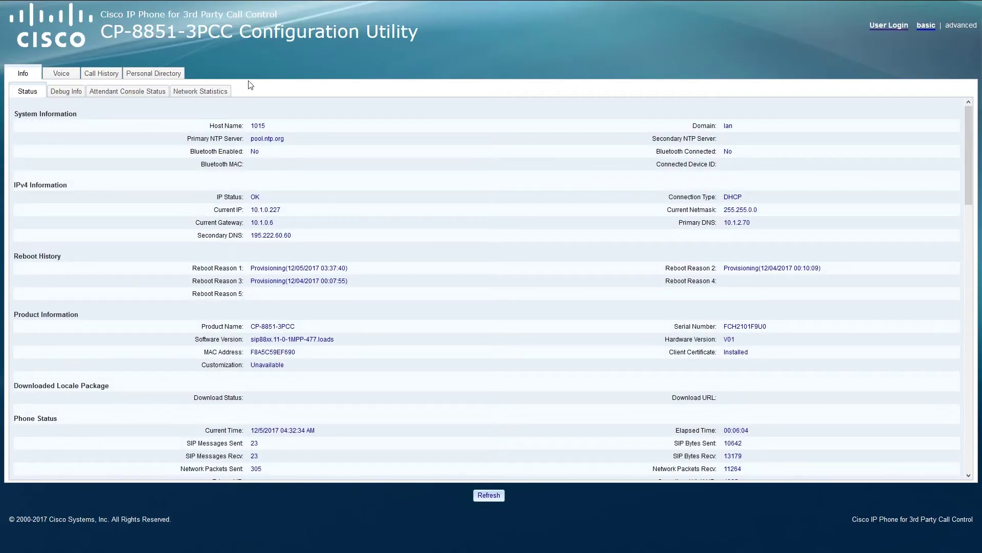
{"action": "left_click", "coordinate": [74, 76]}
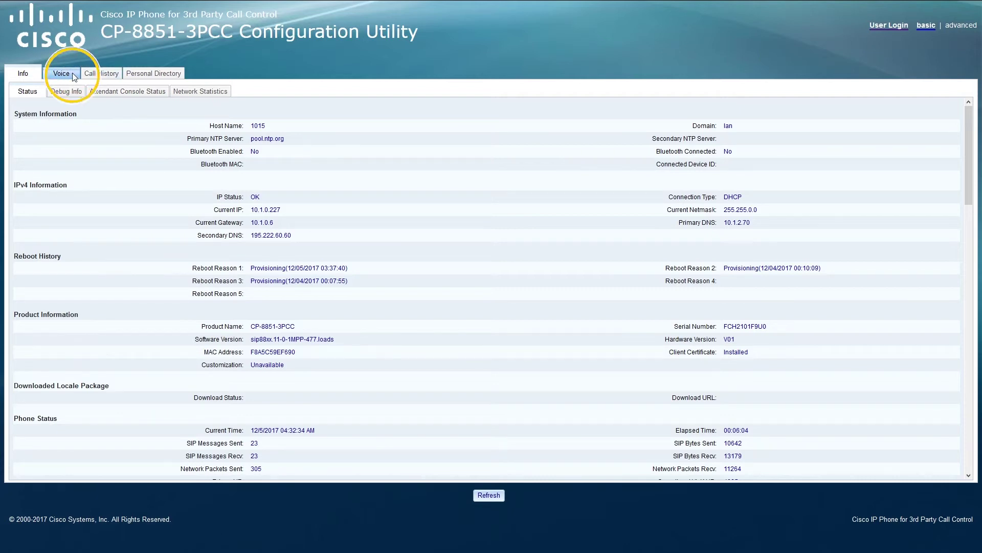
{"action": "left_click", "coordinate": [109, 96]}
{"action": "left_click", "coordinate": [108, 93]}
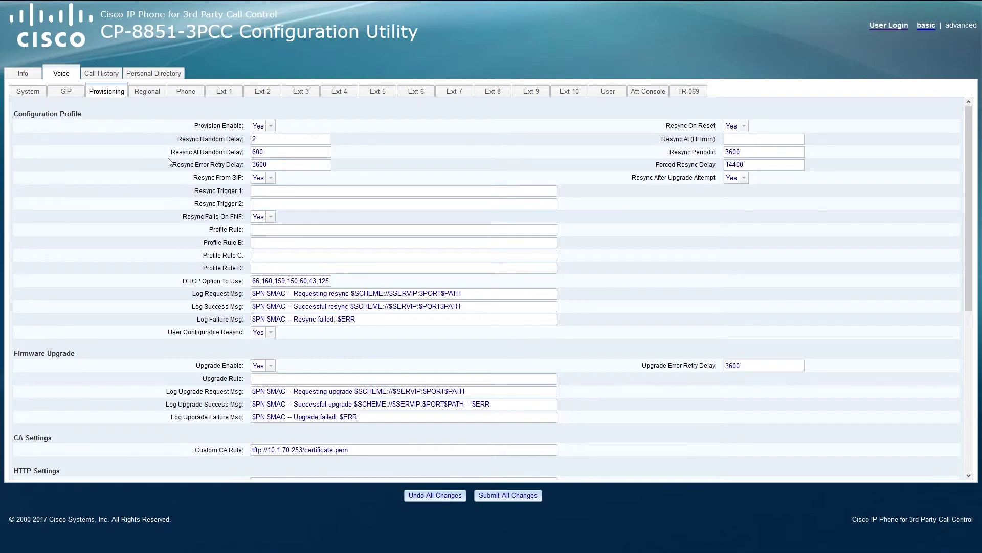
{"action": "left_click", "coordinate": [259, 229]}
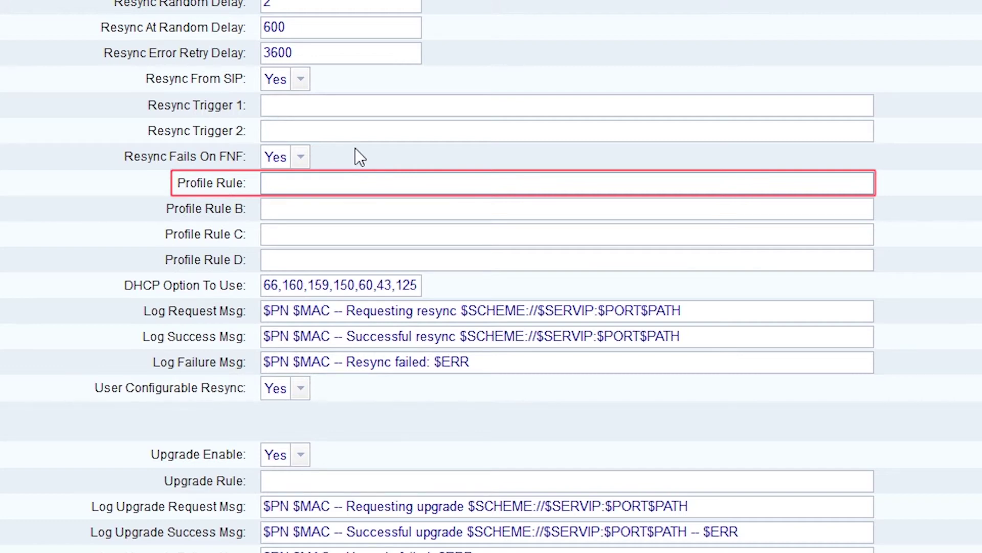
{"action": "type", "text": "[--uid usernameprov"}
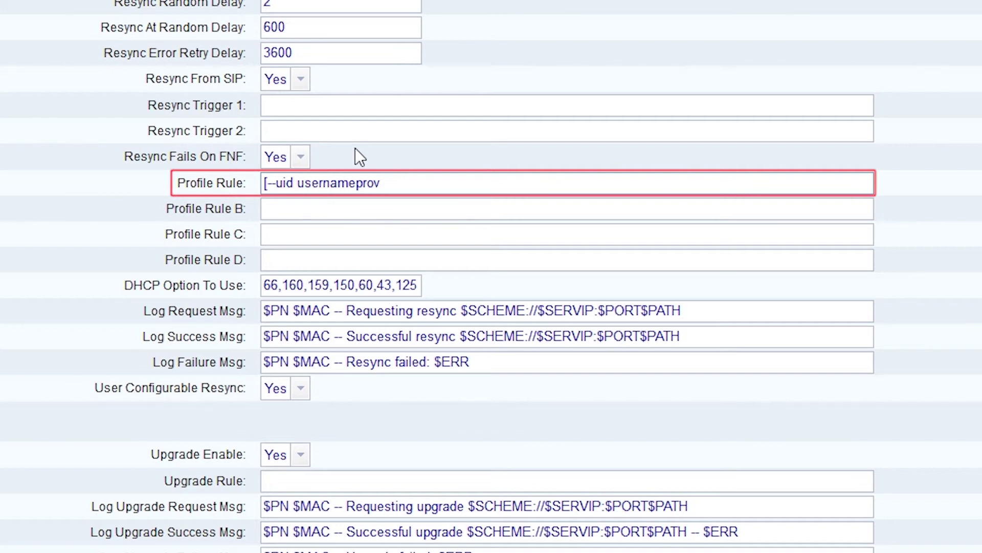
{"action": "type", "text": " --pwd passwordprov]"}
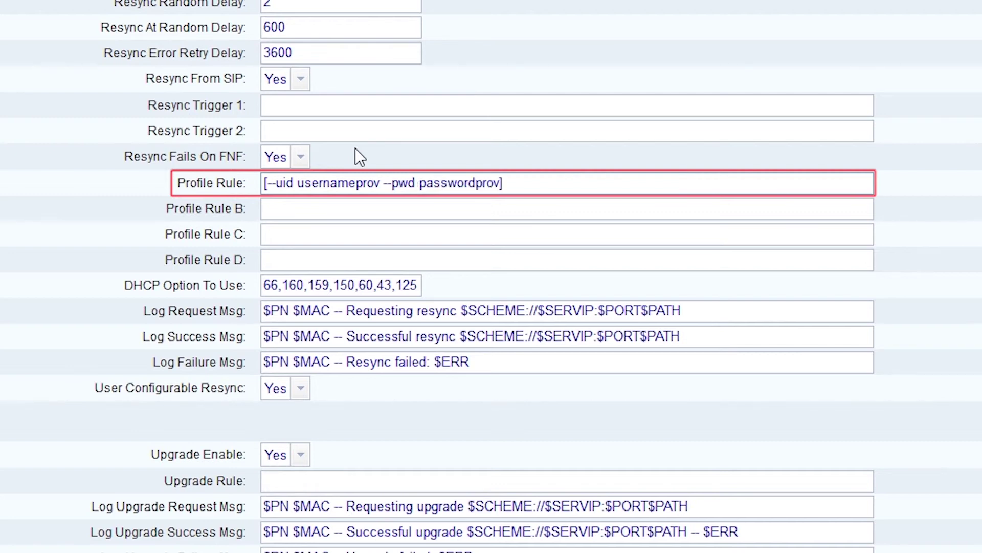
{"action": "type", "text": "http://10.1.190.1"}
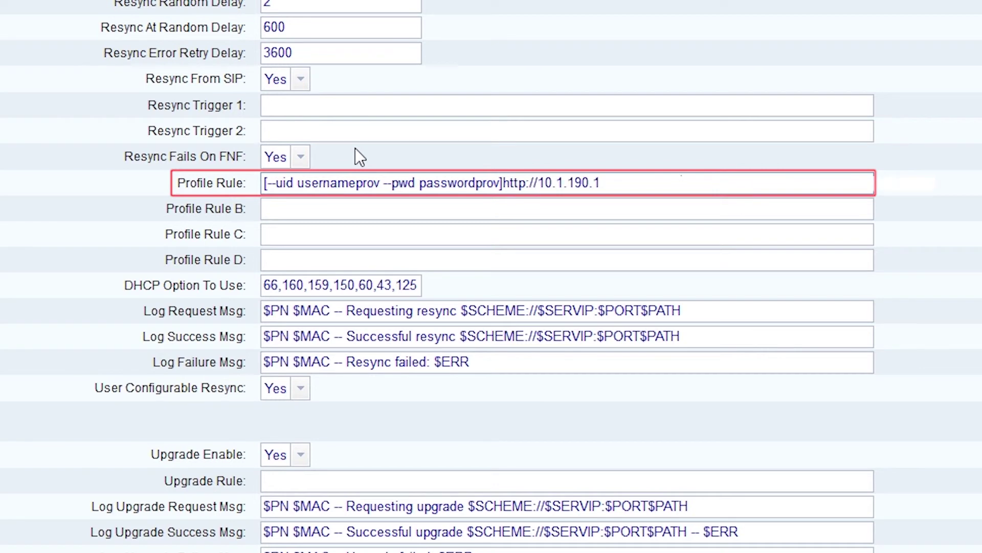
{"action": "type", "text": "/prov/$MA.cfg"}
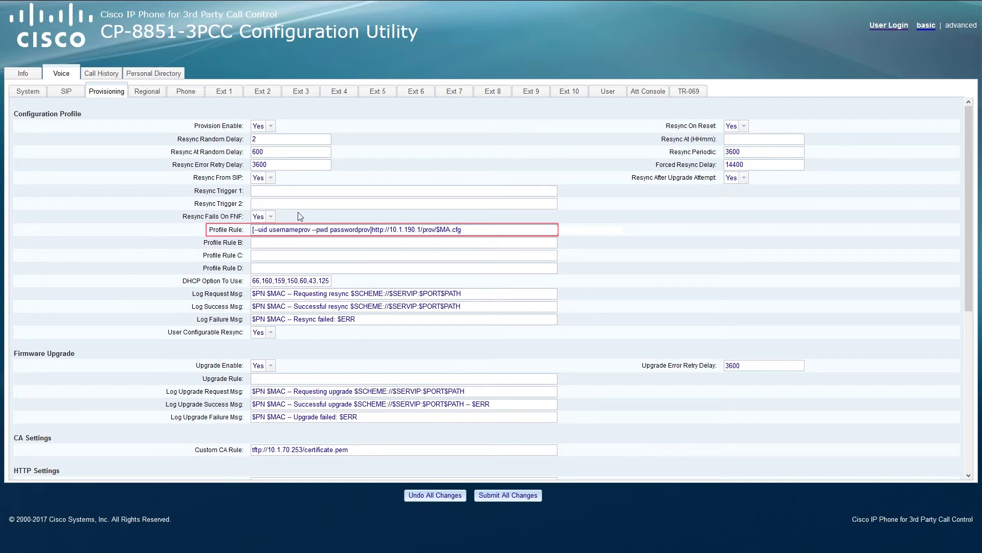
Step: Submit all changes so the phone applies the new provisioning rule
{"action": "left_click", "coordinate": [494, 495]}
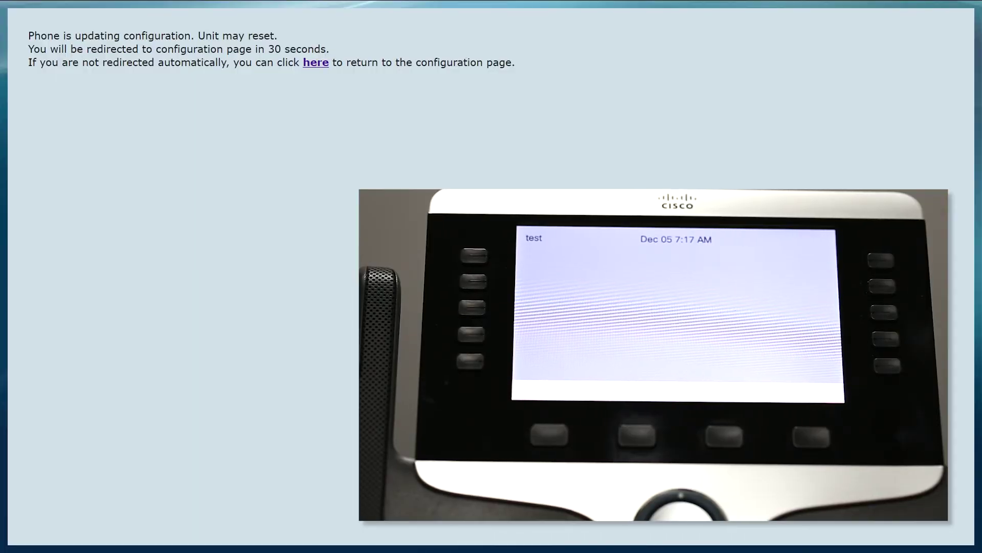